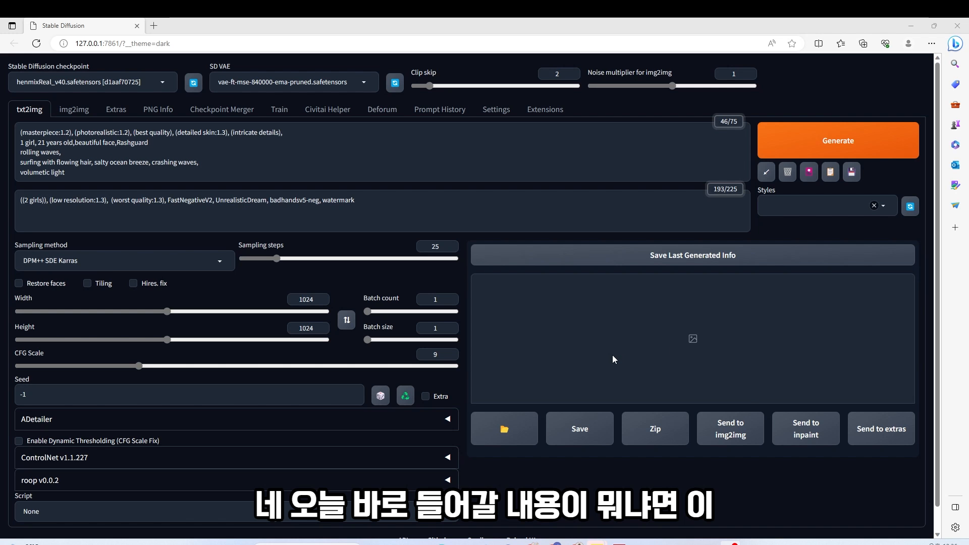
# Expand the roop v0.0.2 section of the txt2img page and look through its settings.
pyautogui.scroll(-1, 612, 355)
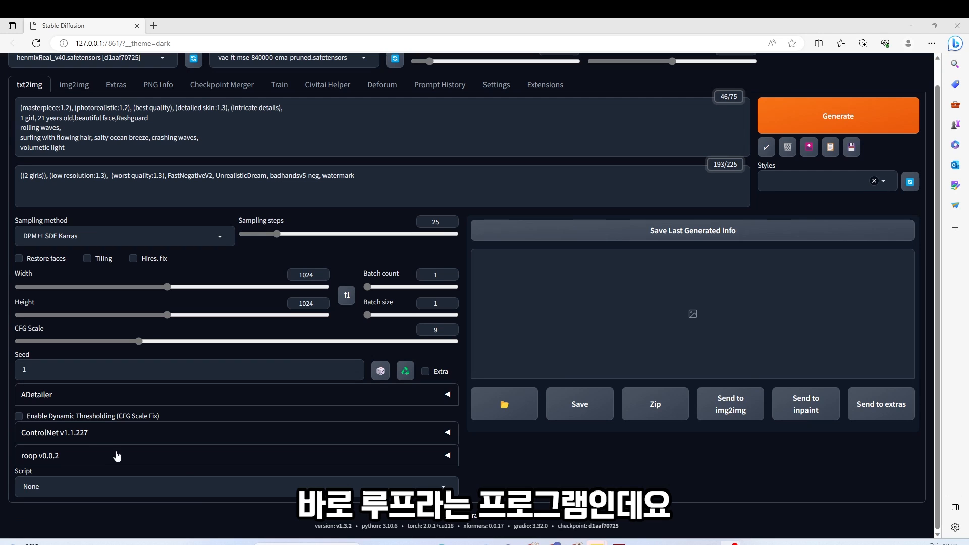
pyautogui.click(173, 456)
pyautogui.scroll(-5, 112, 399)
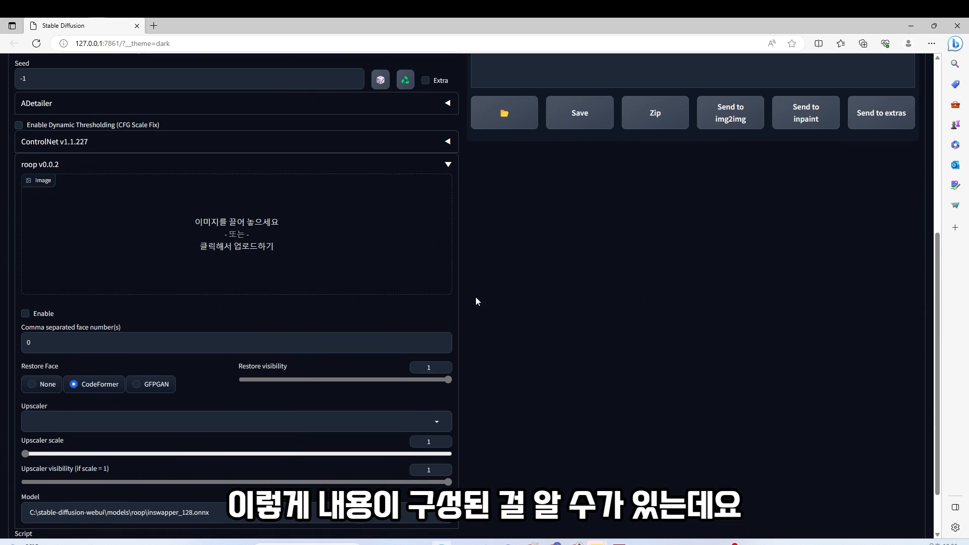
pyautogui.scroll(5, 252, 371)
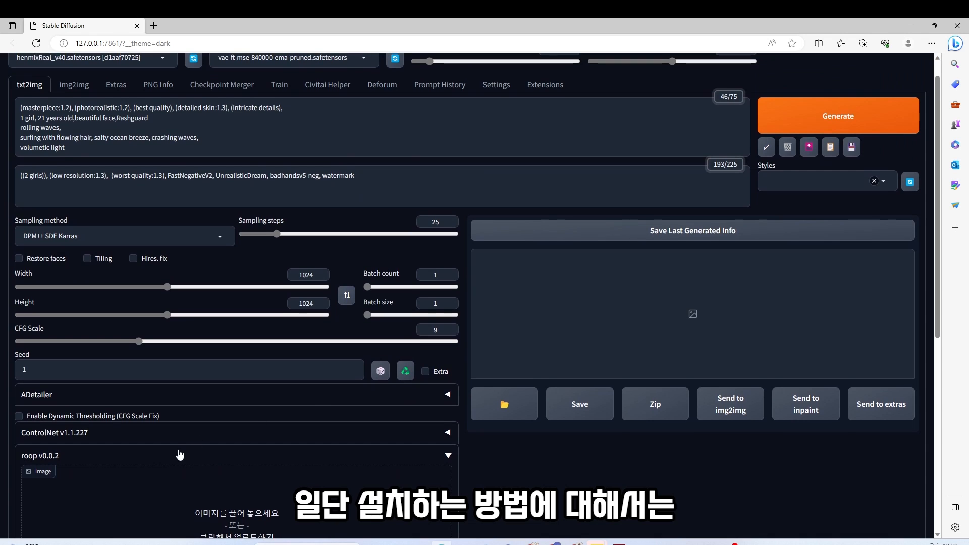
# Load the list of available extensions and search it for roop, temporarily including the already installed extensions.
pyautogui.scroll(1, 545, 378)
pyautogui.click(545, 111)
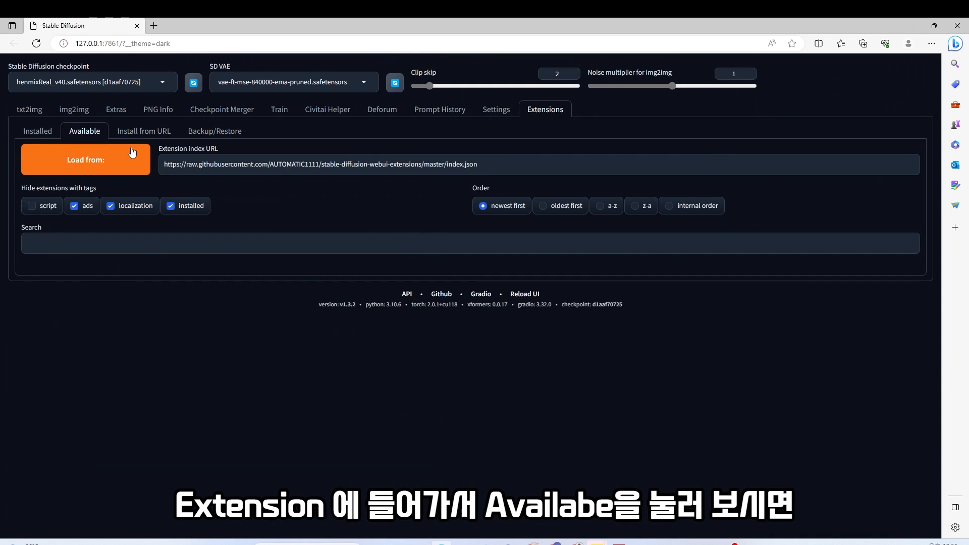
pyautogui.click(80, 172)
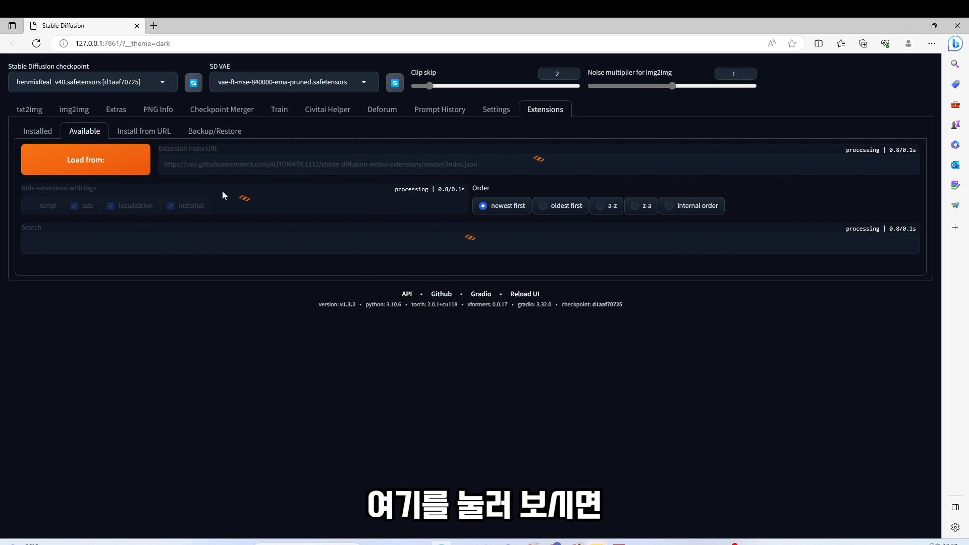
pyautogui.click(74, 263)
pyautogui.write('roop')
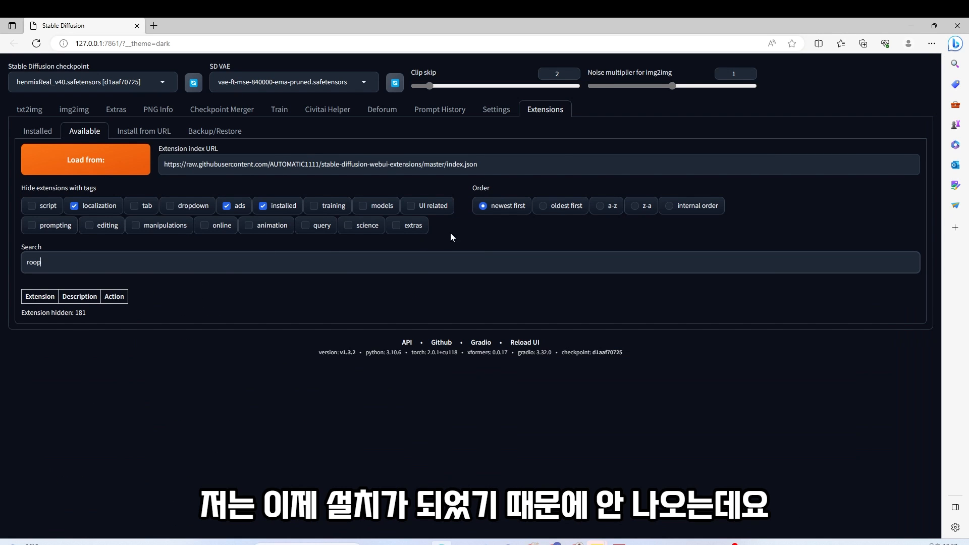
pyautogui.click(278, 206)
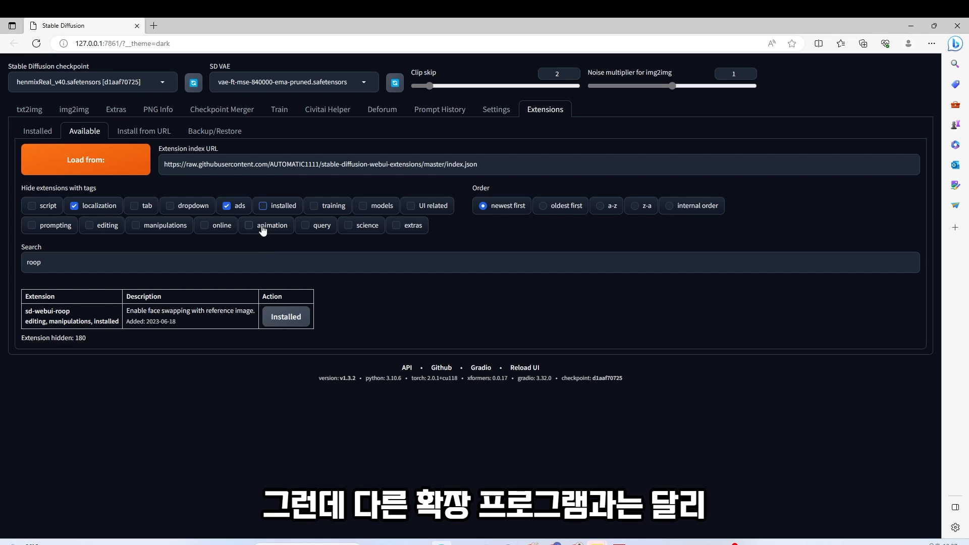
pyautogui.click(278, 206)
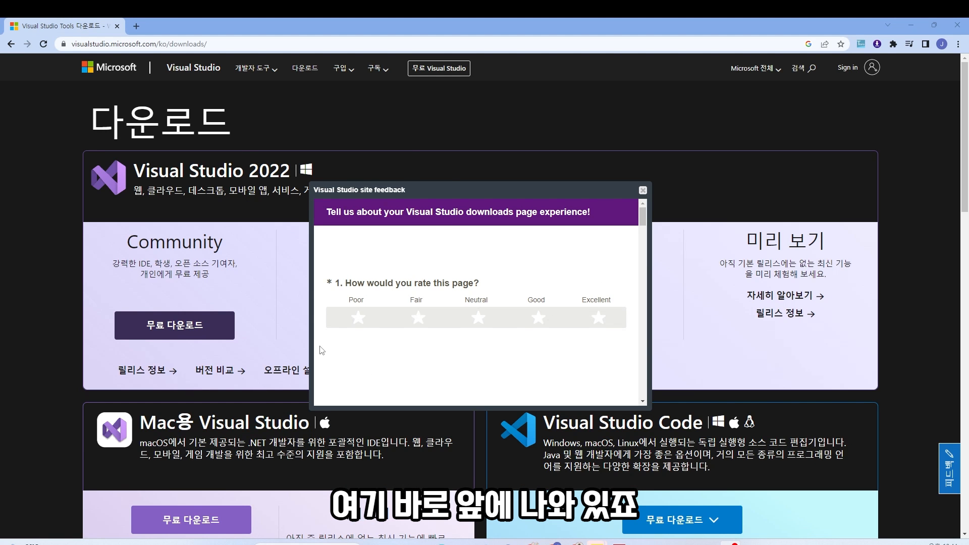
# Download the free Visual Studio 2022 Community edition, run VisualStudioSetup.exe and accept the installer's introductory terms.
pyautogui.click(193, 333)
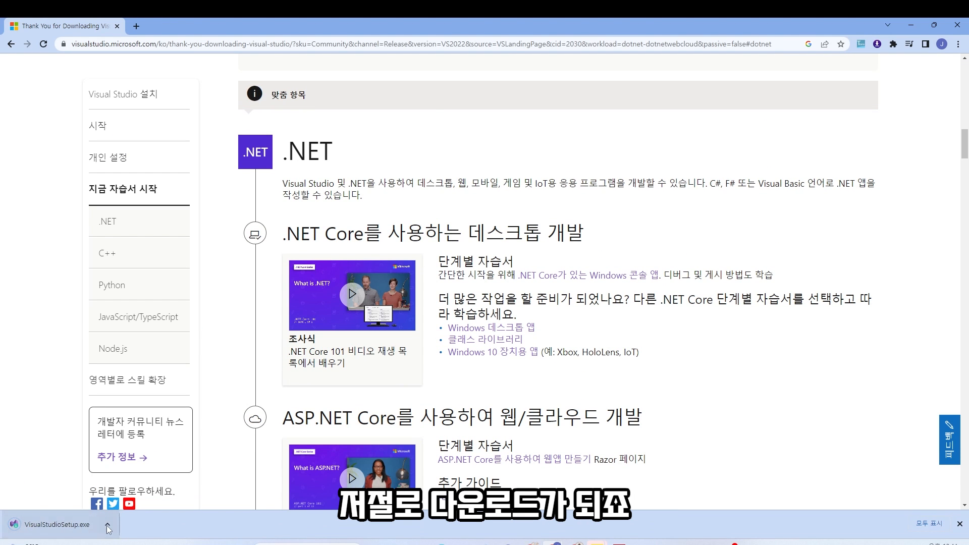
pyautogui.click(106, 527)
pyautogui.click(140, 492)
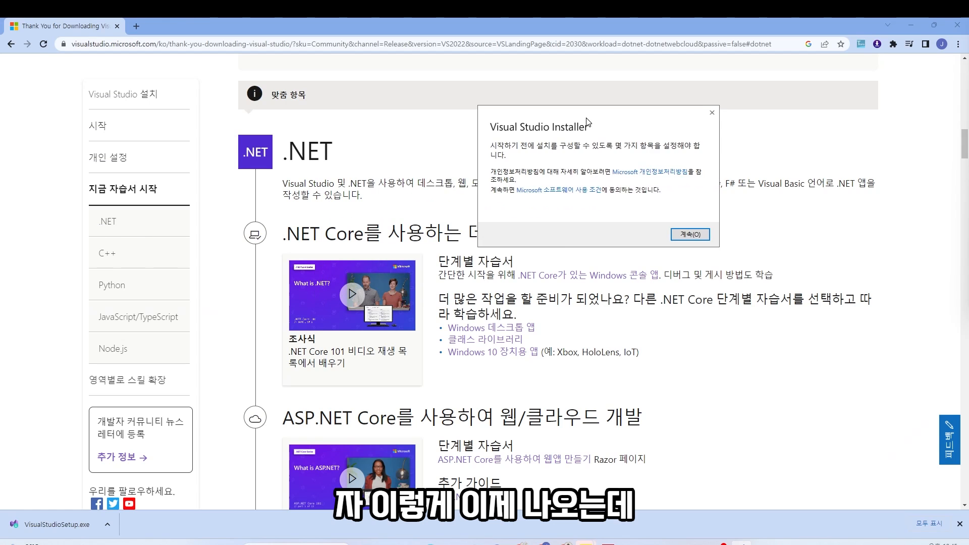
pyautogui.click(640, 251)
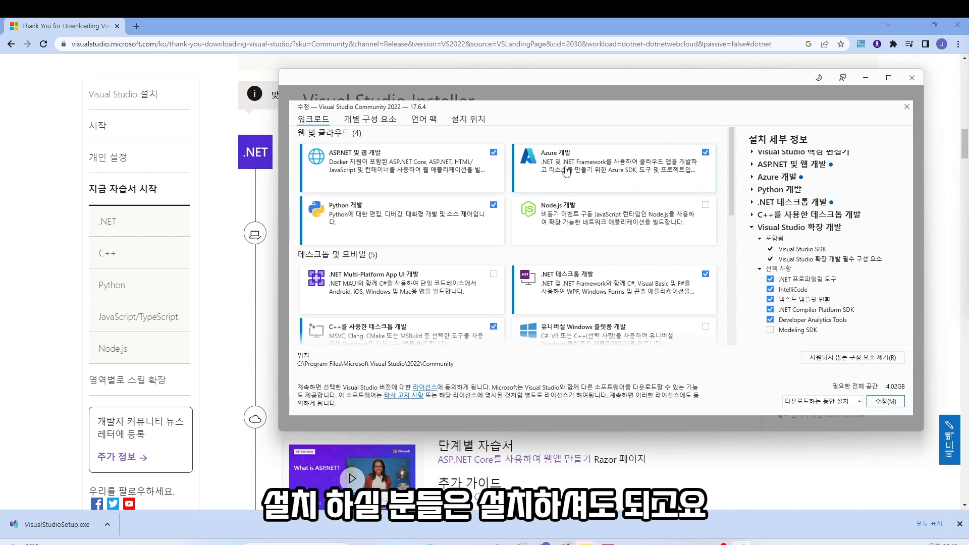
# Deselect the ASP.NET, Azure and .NET desktop workloads, keeping Python, C++ desktop and Visual Studio extension development selected.
pyautogui.click(493, 152)
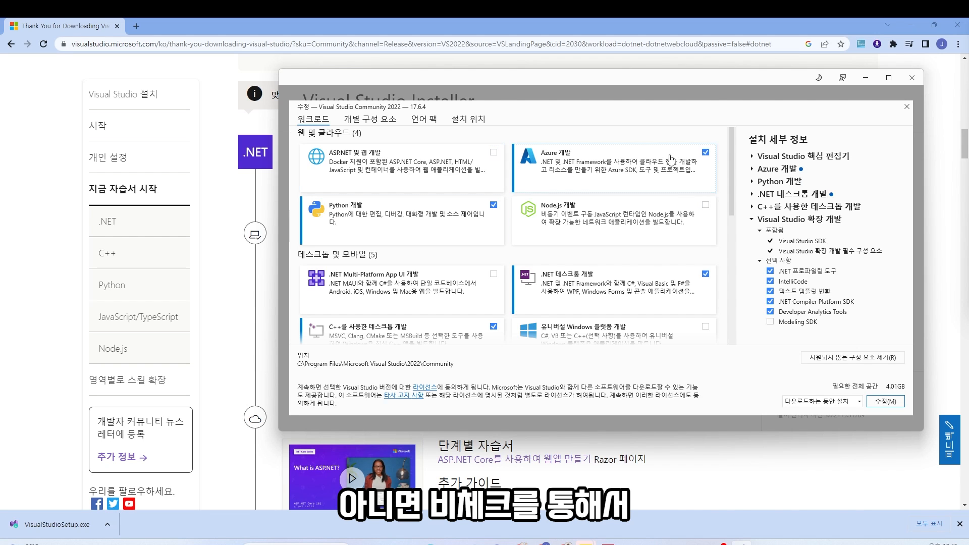
pyautogui.click(704, 152)
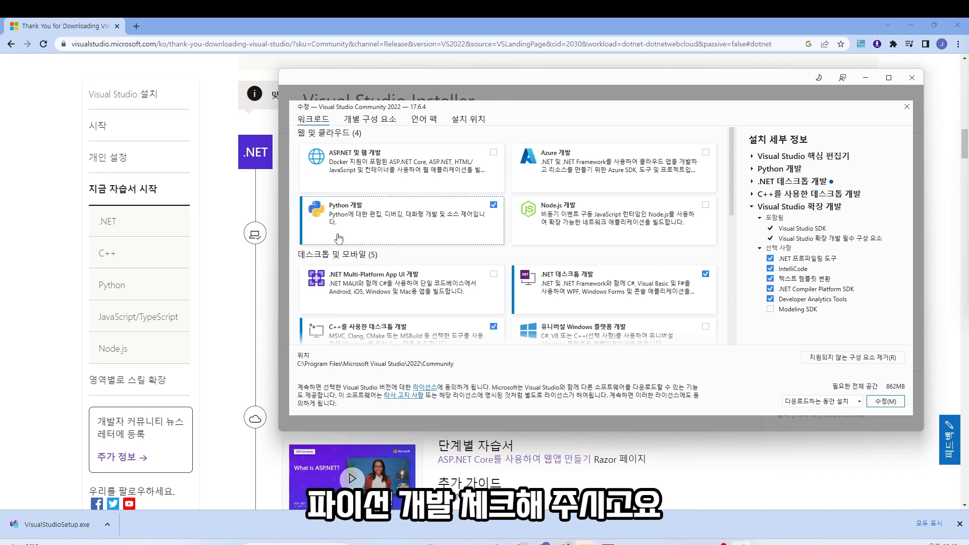
pyautogui.click(705, 273)
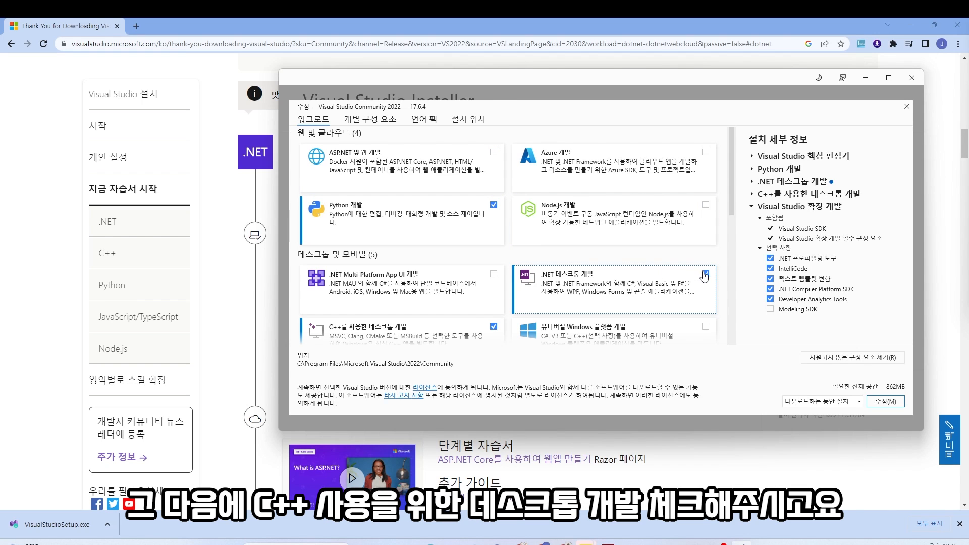
pyautogui.scroll(-1, 391, 336)
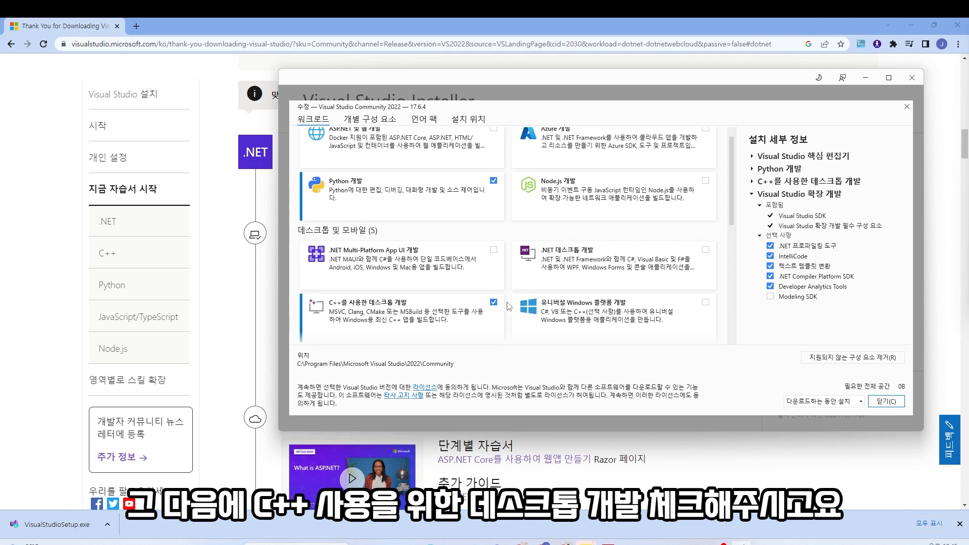
pyautogui.scroll(-4, 510, 305)
pyautogui.scroll(-8, 549, 272)
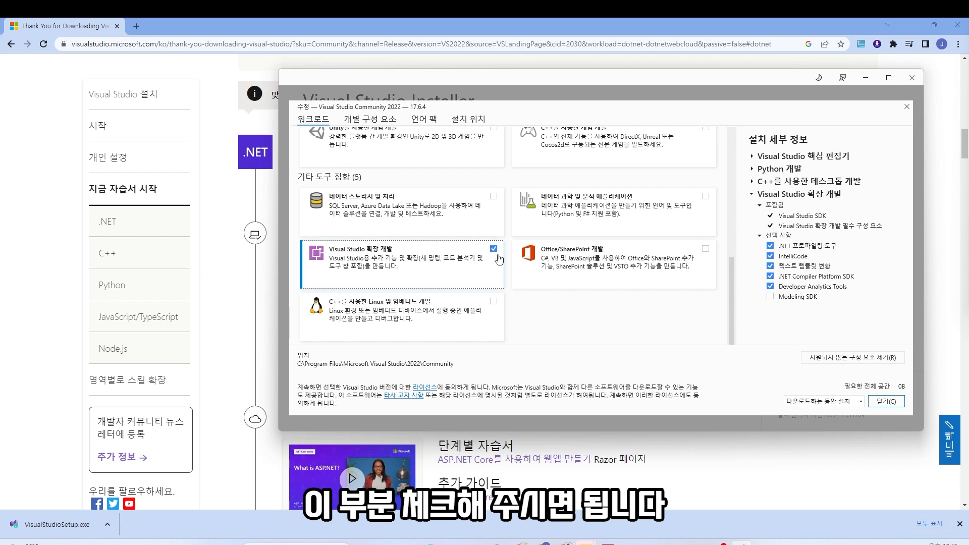
pyautogui.scroll(4, 512, 261)
pyautogui.scroll(8, 512, 261)
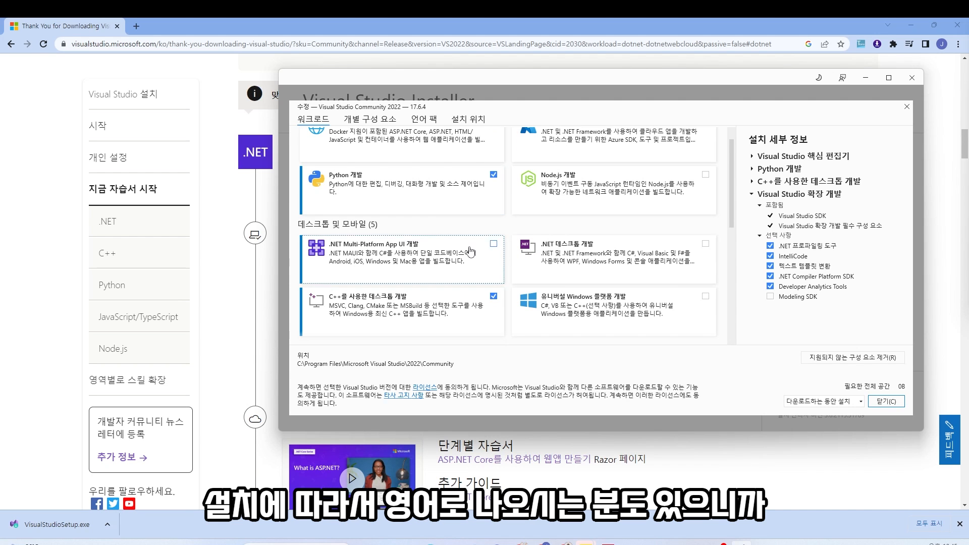
pyautogui.scroll(-8, 528, 226)
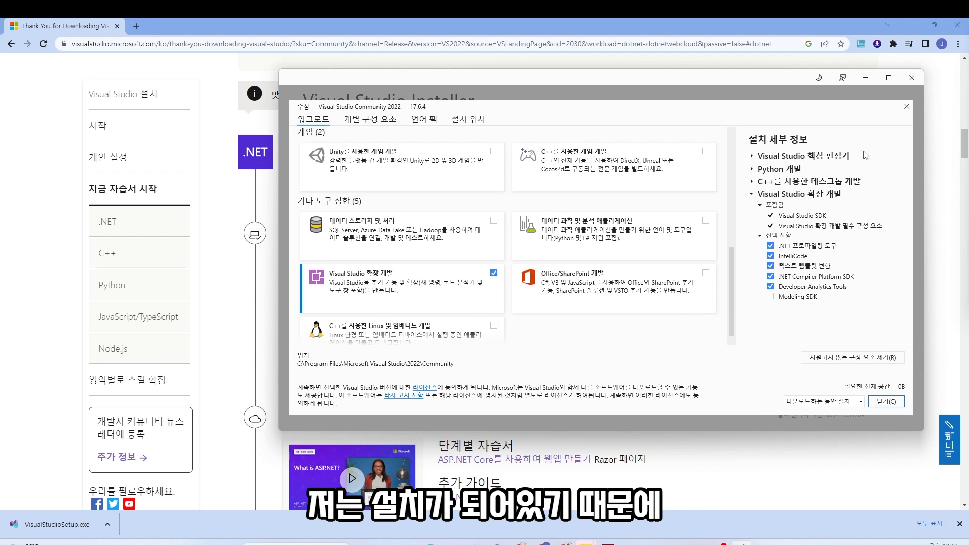
# Close the Visual Studio workload selection and the installer, and minimise the browser showing the download page.
pyautogui.click(907, 107)
pyautogui.click(912, 77)
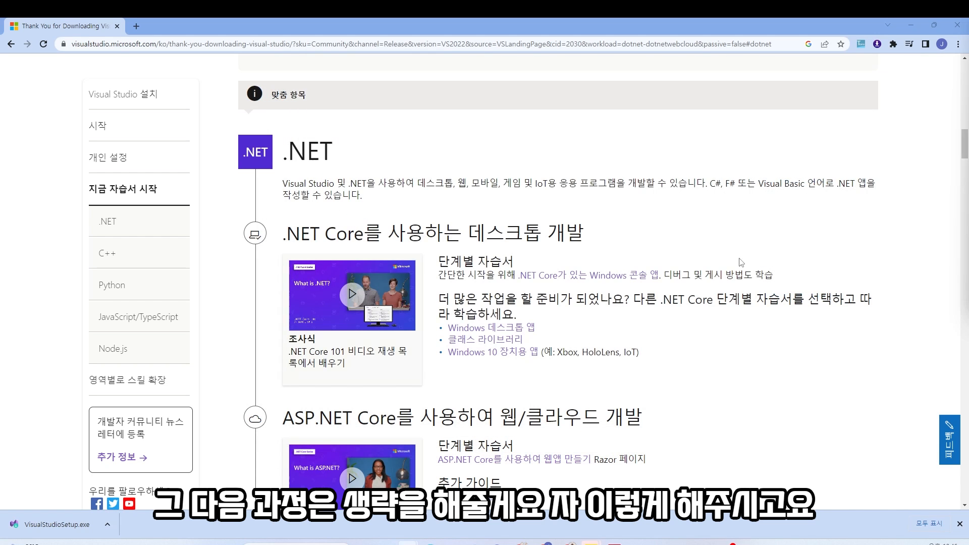
pyautogui.click(910, 25)
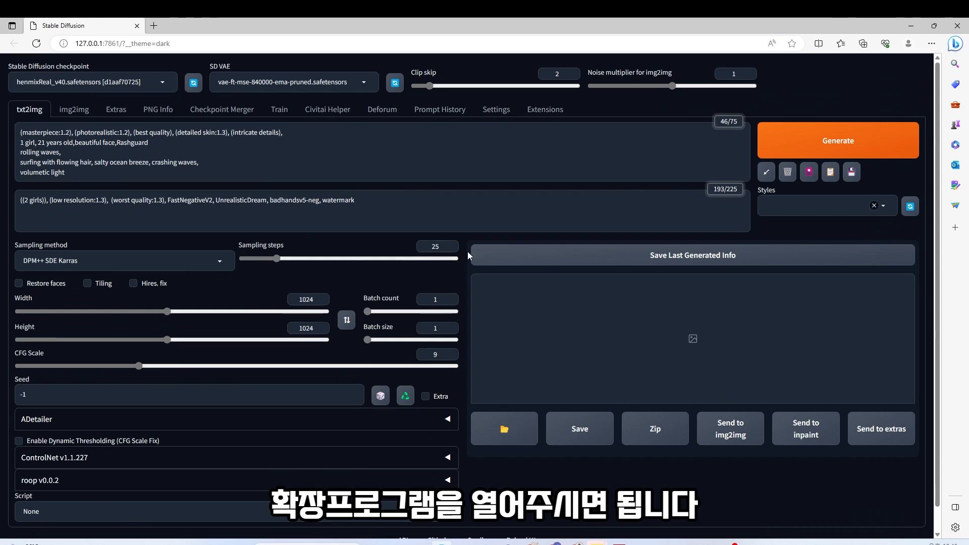
# Expand the roop v0.0.2 section in Stable Diffusion's txt2img page and review its face swap options.
pyautogui.scroll(-1, 283, 413)
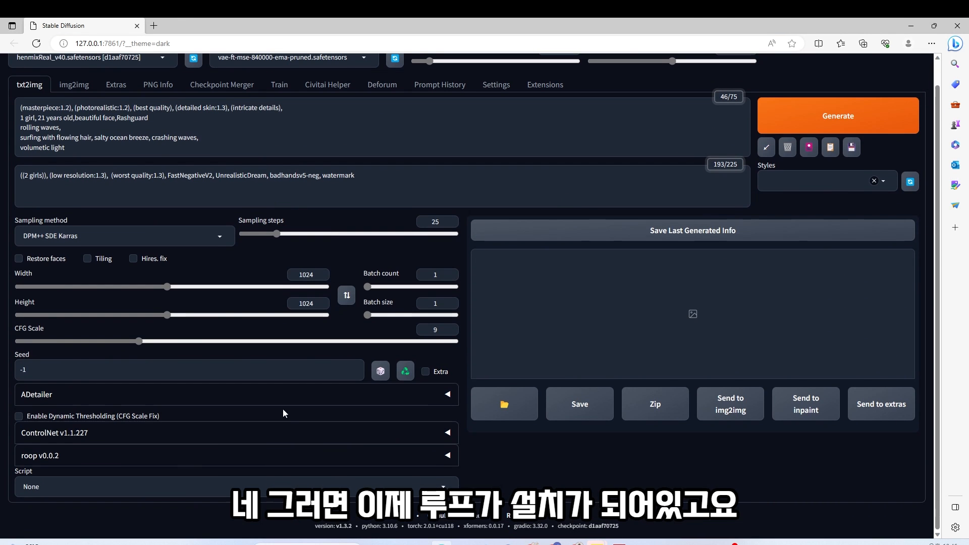
pyautogui.click(193, 462)
pyautogui.scroll(-7, 326, 414)
pyautogui.scroll(3, 379, 329)
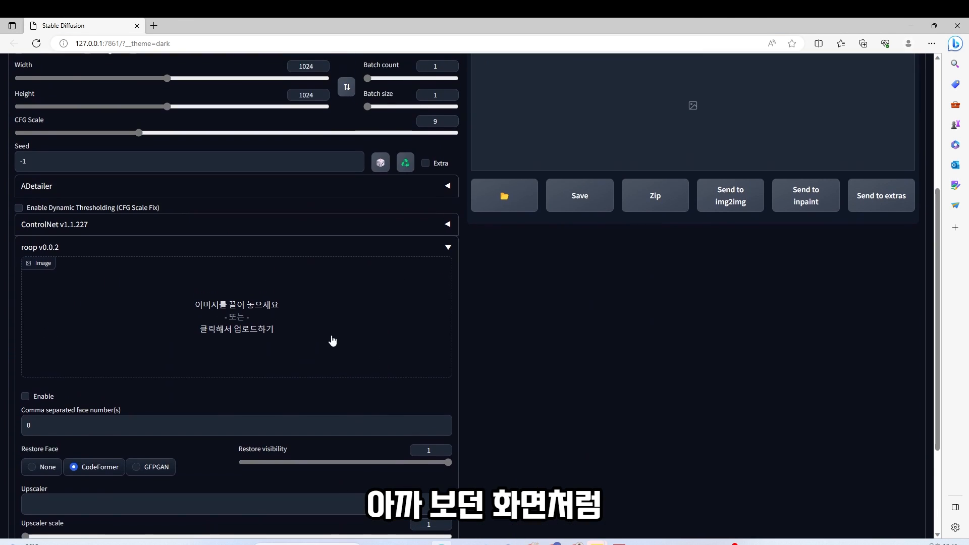
pyautogui.scroll(-3, 323, 309)
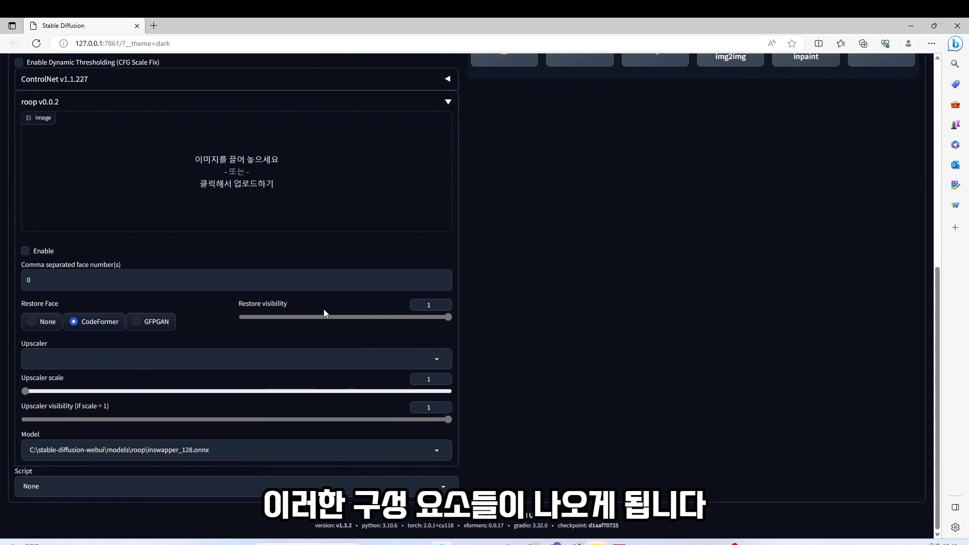
pyautogui.scroll(1, 362, 328)
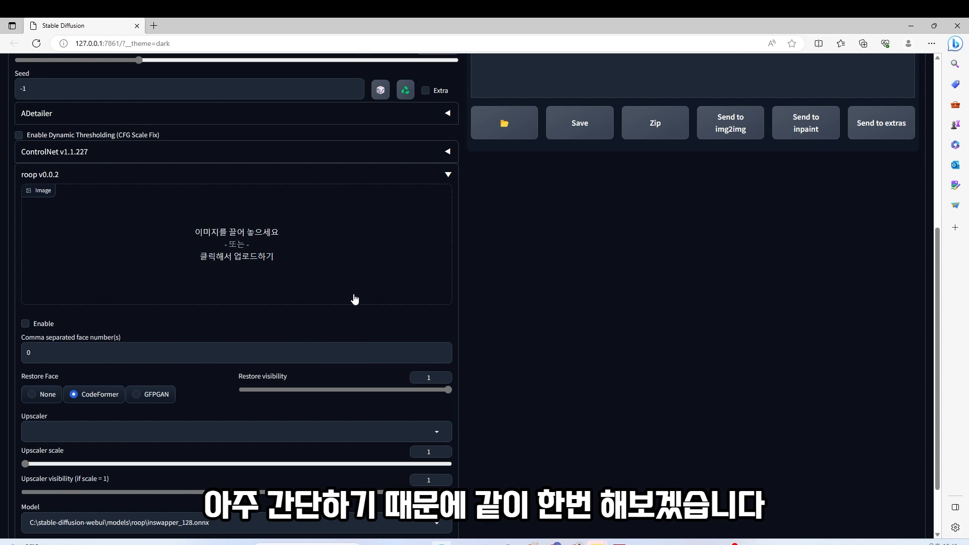
# Generate an image from the prepared surfing prompt with the existing settings and open the result in the large preview.
pyautogui.scroll(6, 359, 300)
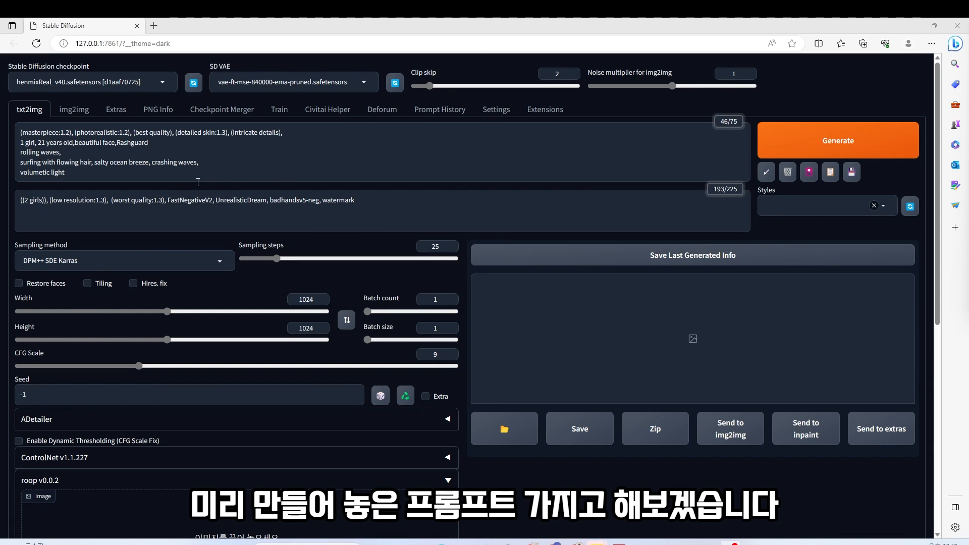
pyautogui.click(760, 145)
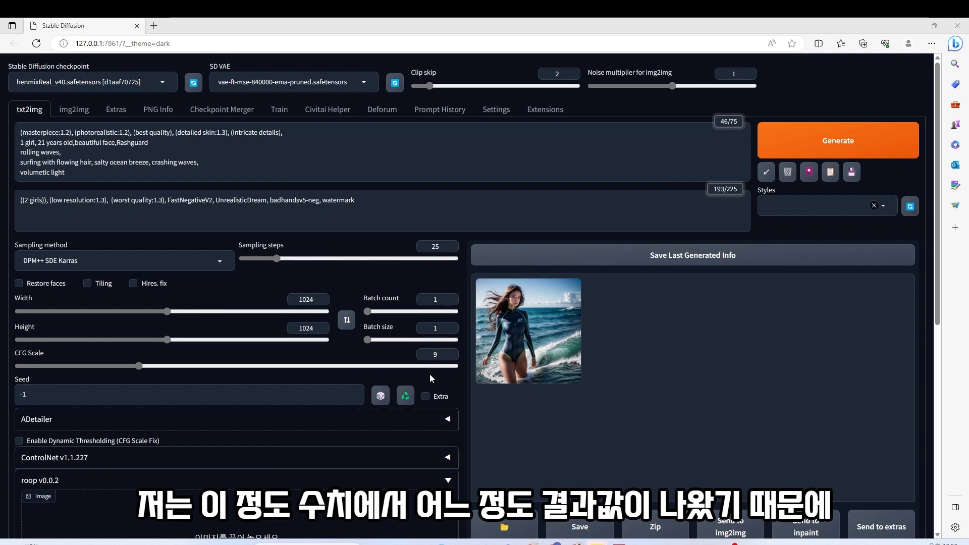
pyautogui.scroll(-4, 436, 376)
pyautogui.scroll(2, 436, 377)
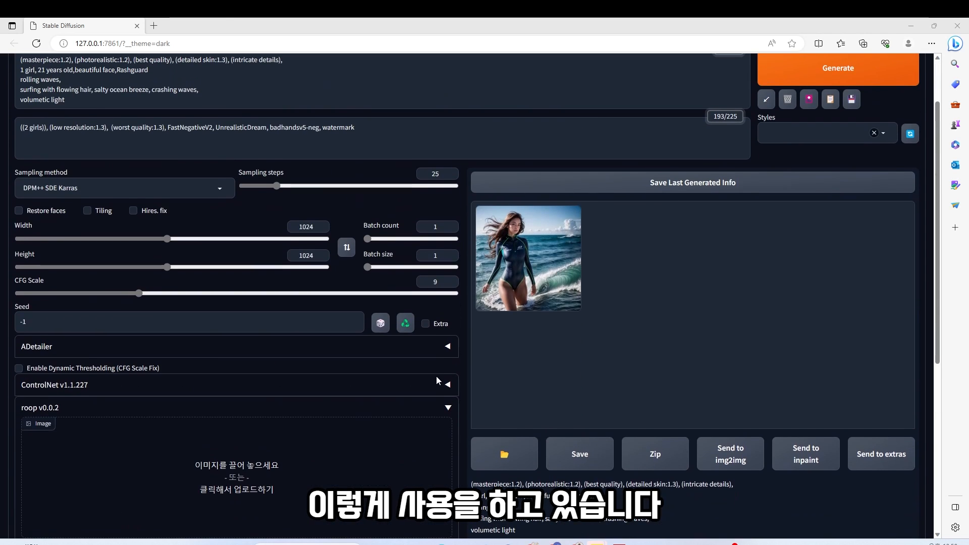
pyautogui.click(515, 227)
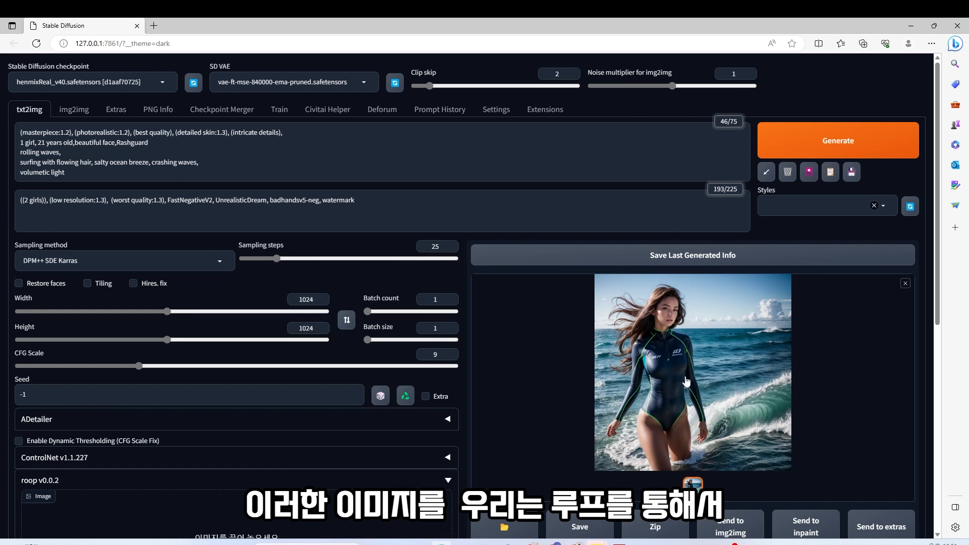
# Load the portrait of the woman in the white tank top as roop's source face image and enable roop.
pyautogui.scroll(-4, 686, 382)
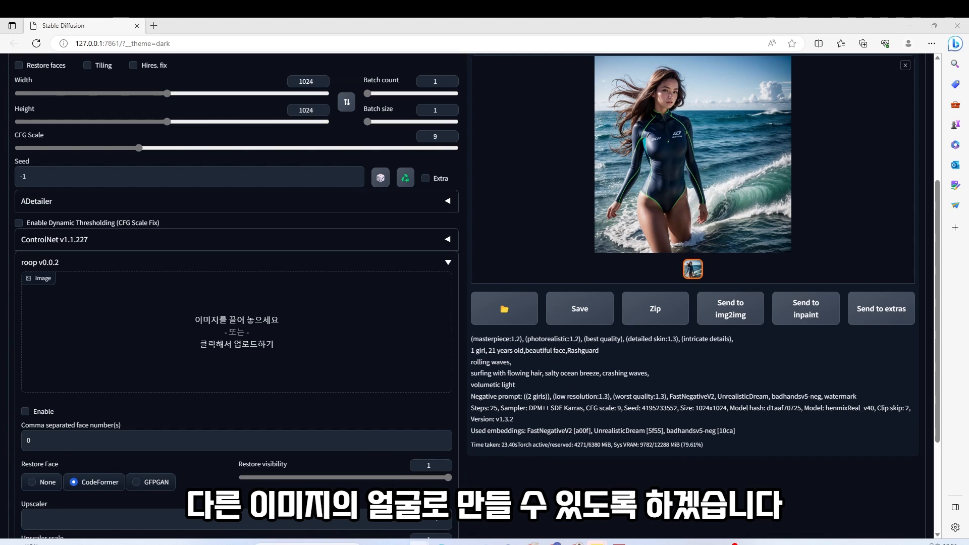
pyautogui.moveTo(476, 215); pyautogui.dragTo(506, 144)
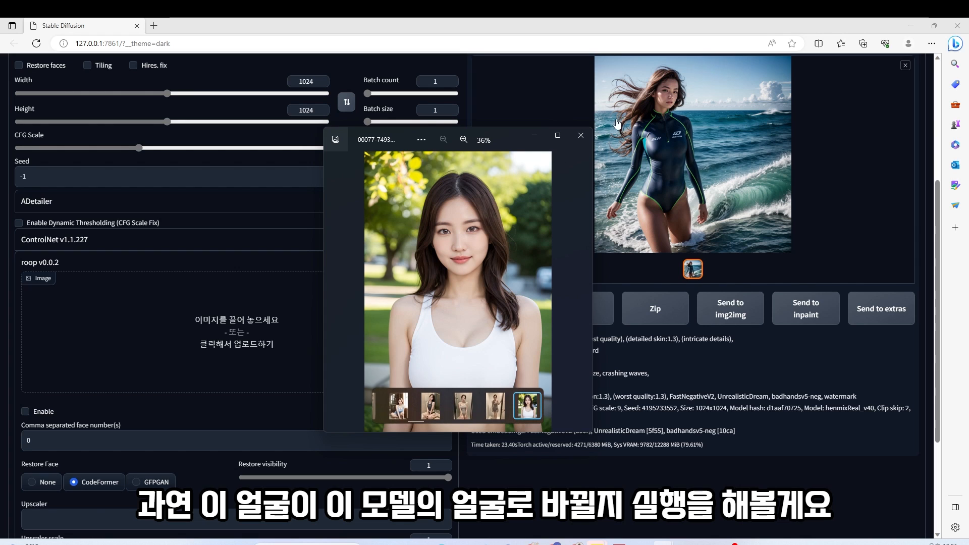
pyautogui.click(590, 135)
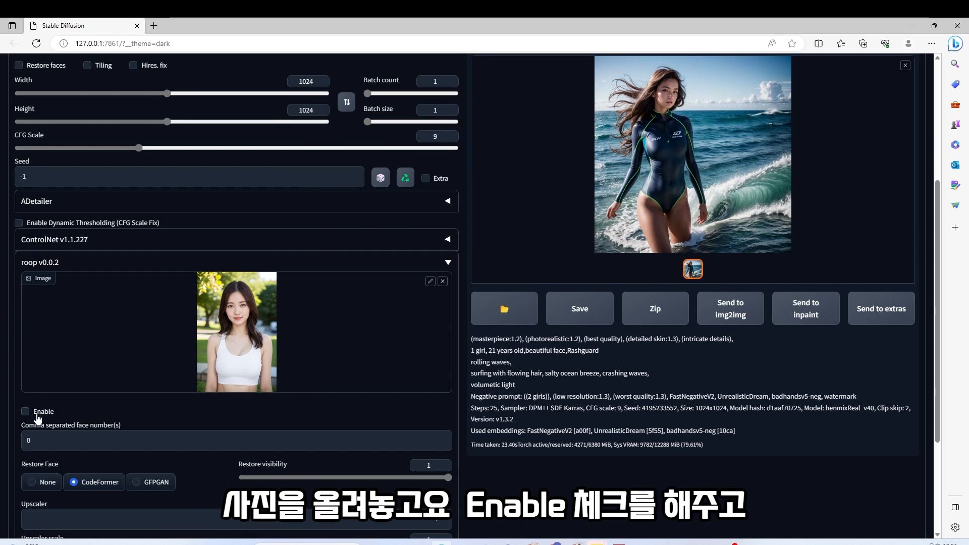
pyautogui.click(25, 411)
# Clear roop's comma-separated face number setting so that it is empty.
pyautogui.scroll(-1, 114, 380)
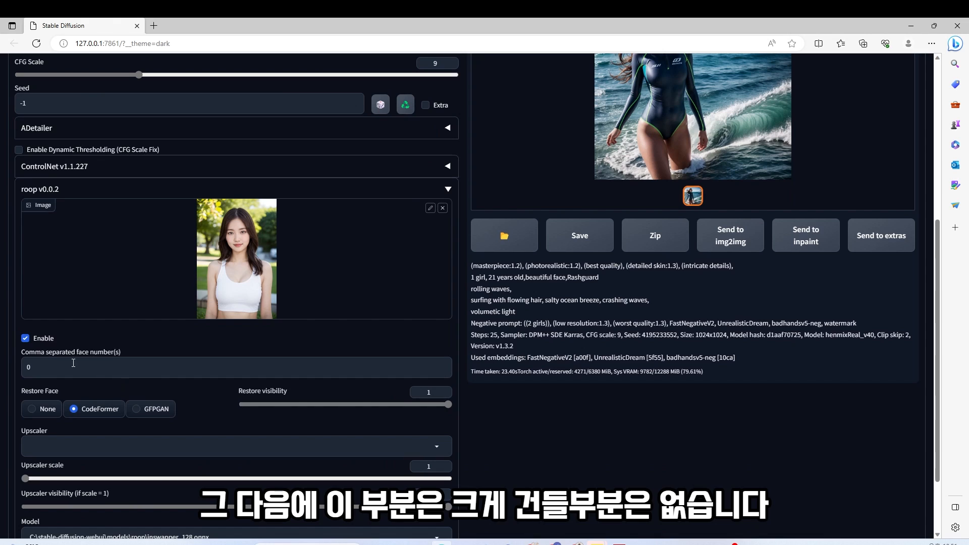
pyautogui.click(108, 372)
pyautogui.press('BackSpace')
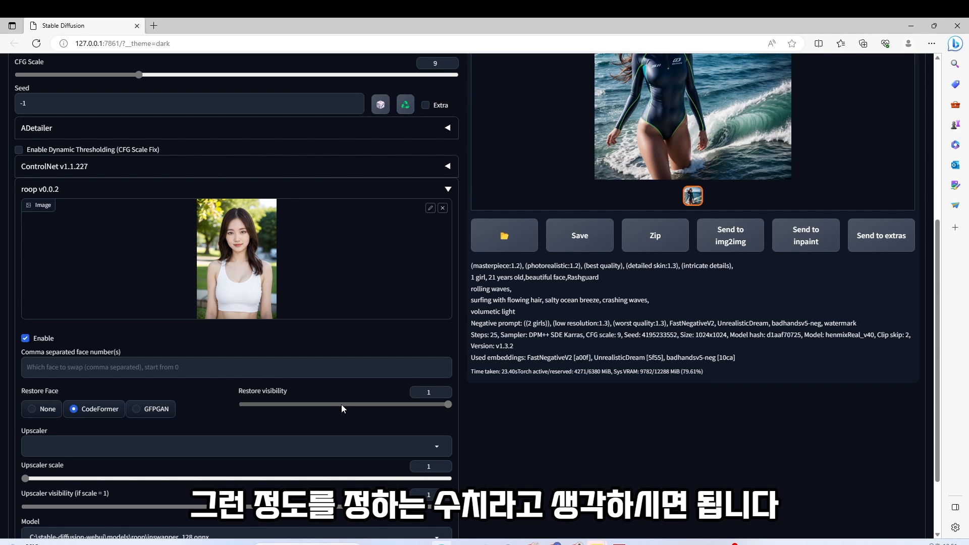
# Inspect roop's list of upscaler choices and close it again.
pyautogui.scroll(-2, 325, 411)
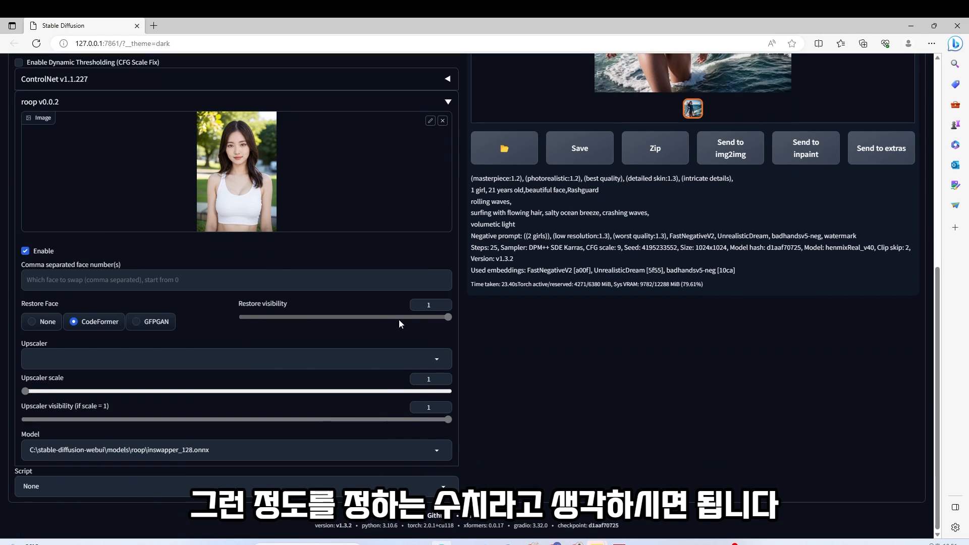
pyautogui.click(437, 359)
pyautogui.click(447, 369)
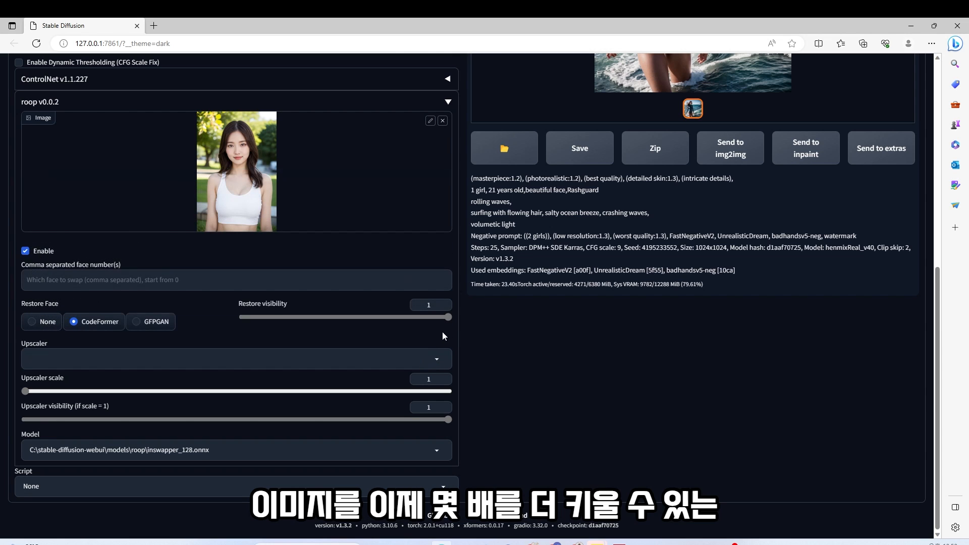
# Generate a new surfing image from the same prompt with roop enabled and CodeFormer face restoration.
pyautogui.click(306, 372)
pyautogui.click(386, 408)
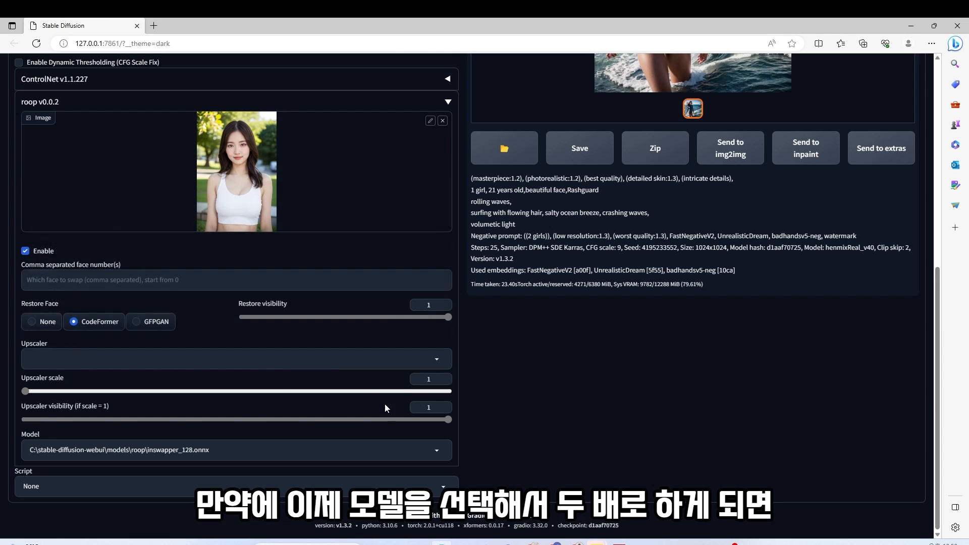
pyautogui.scroll(5, 411, 374)
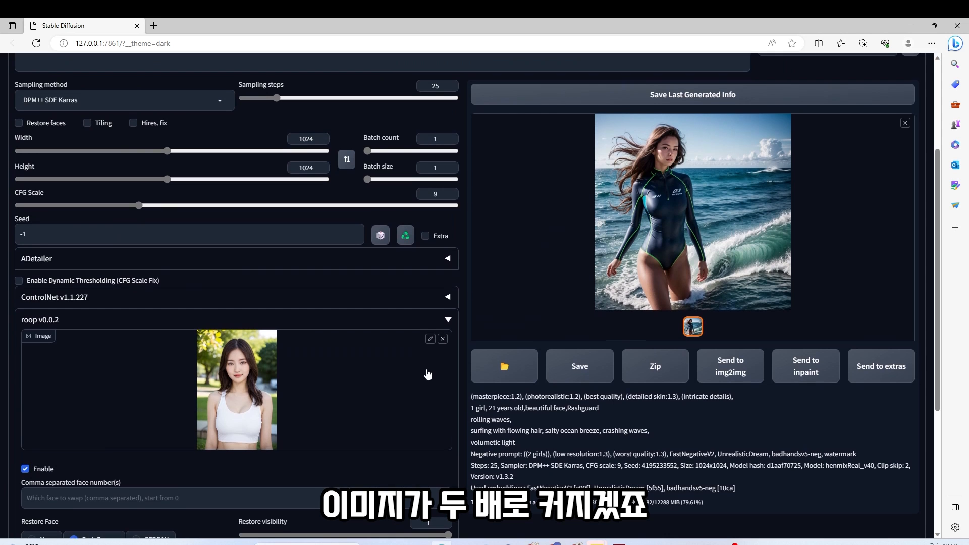
pyautogui.scroll(3, 422, 373)
pyautogui.scroll(-5, 422, 373)
pyautogui.scroll(5, 416, 373)
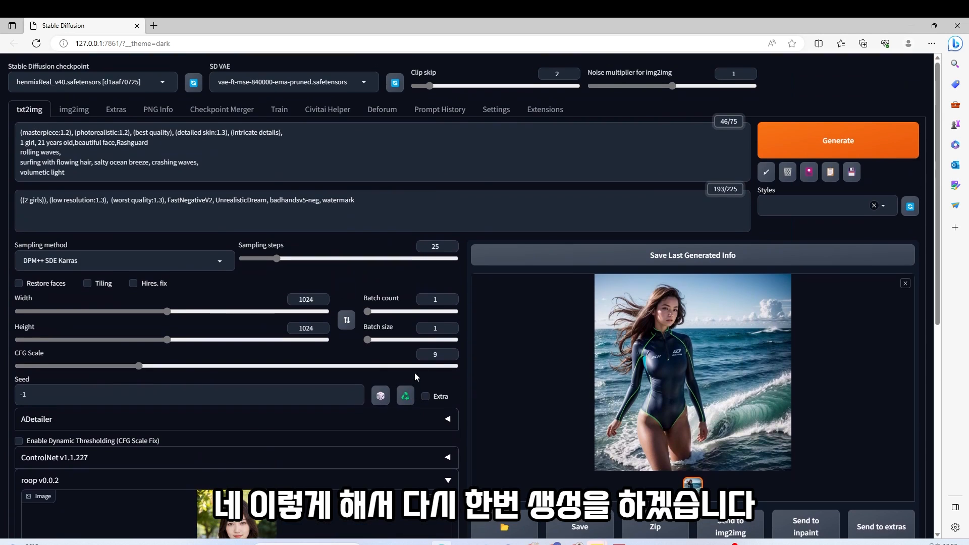
pyautogui.click(824, 144)
pyautogui.scroll(-4, 484, 303)
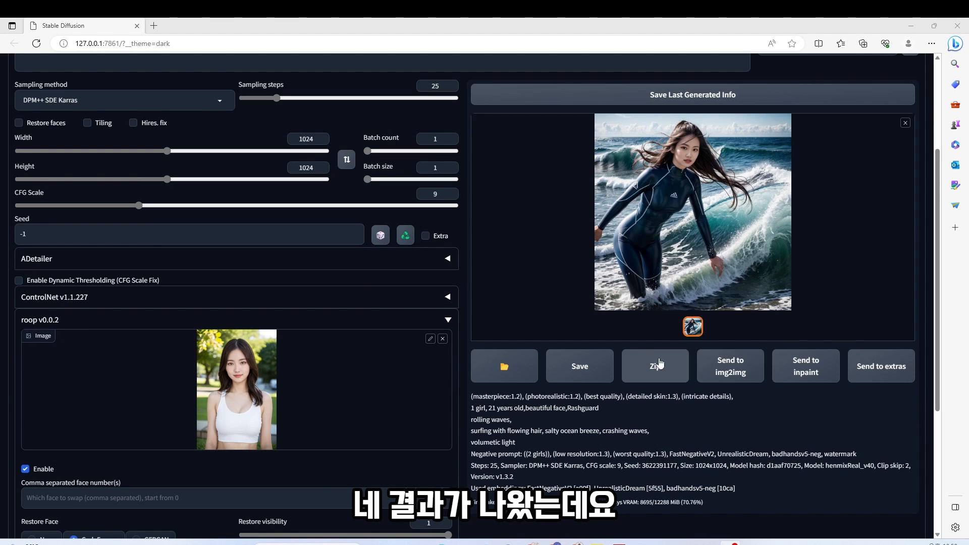
# Examine the new image in the large preview, then place the reference portrait beside it to compare the faces.
pyautogui.click(700, 196)
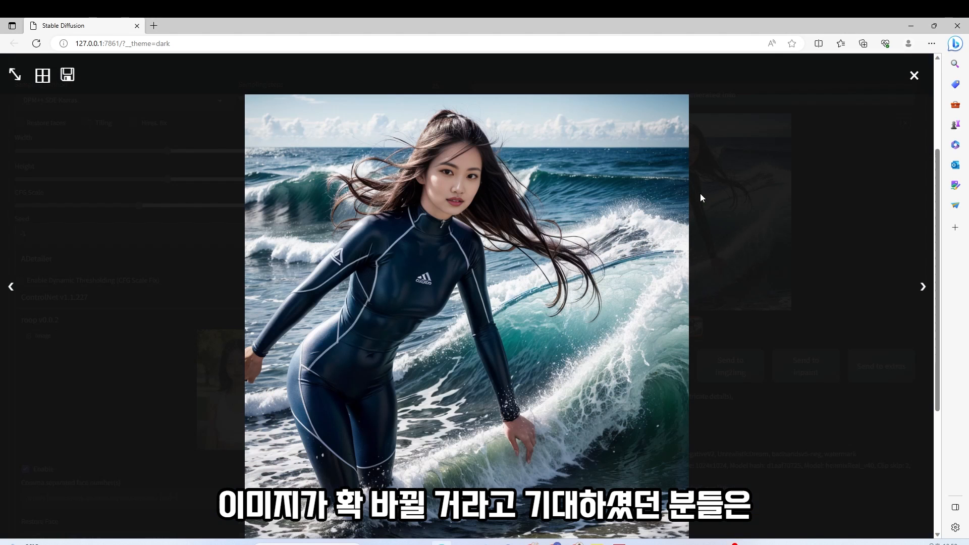
pyautogui.click(835, 217)
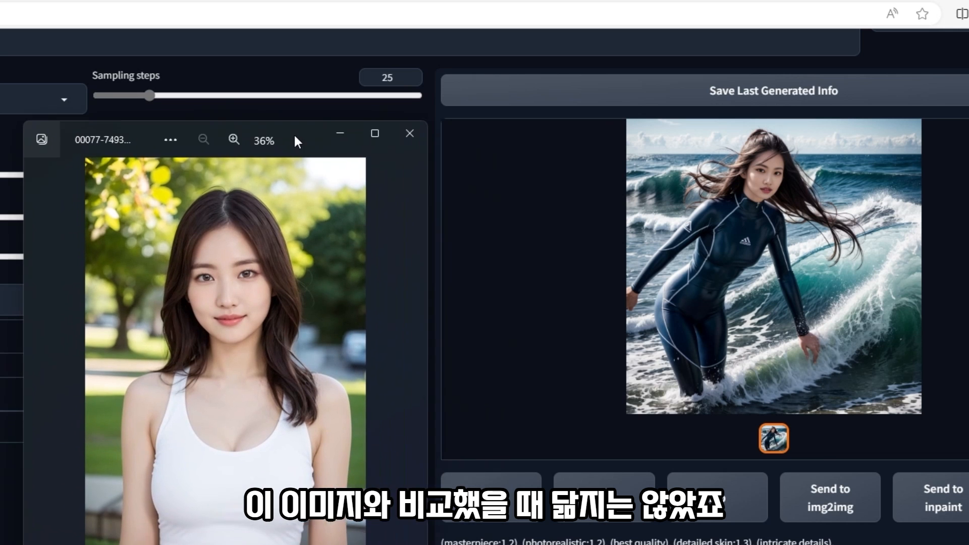
pyautogui.moveTo(375, 127); pyautogui.dragTo(399, 79)
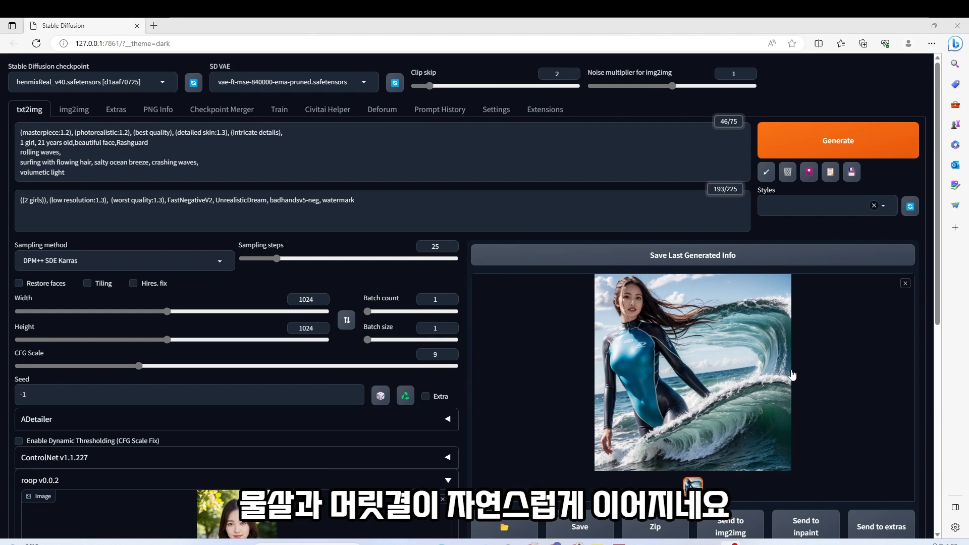
# Examine the generated woman in the blue wetsuit in the large preview, check it against roop's source portrait, and close the preview.
pyautogui.click(702, 346)
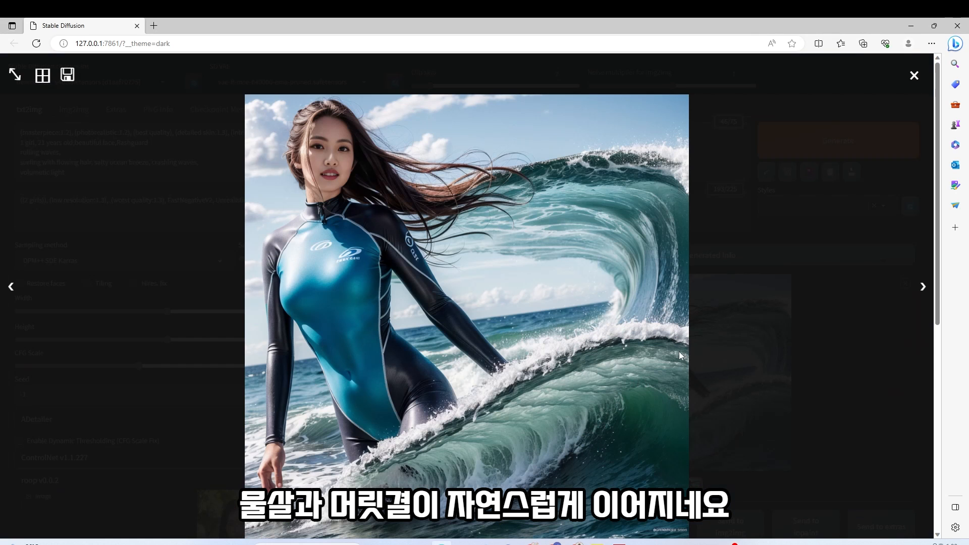
pyautogui.click(620, 333)
pyautogui.click(639, 338)
pyautogui.click(744, 310)
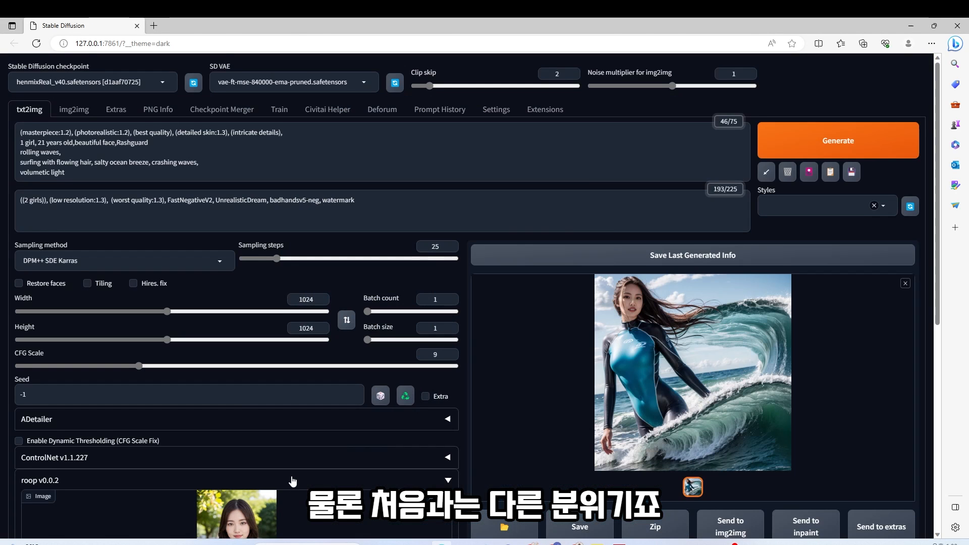
pyautogui.scroll(-3, 292, 481)
pyautogui.click(638, 237)
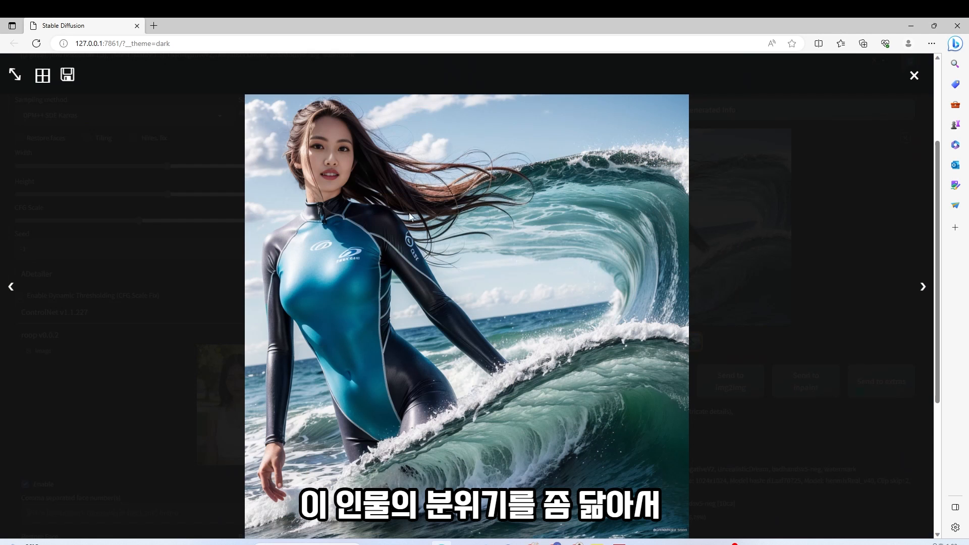
pyautogui.click(835, 281)
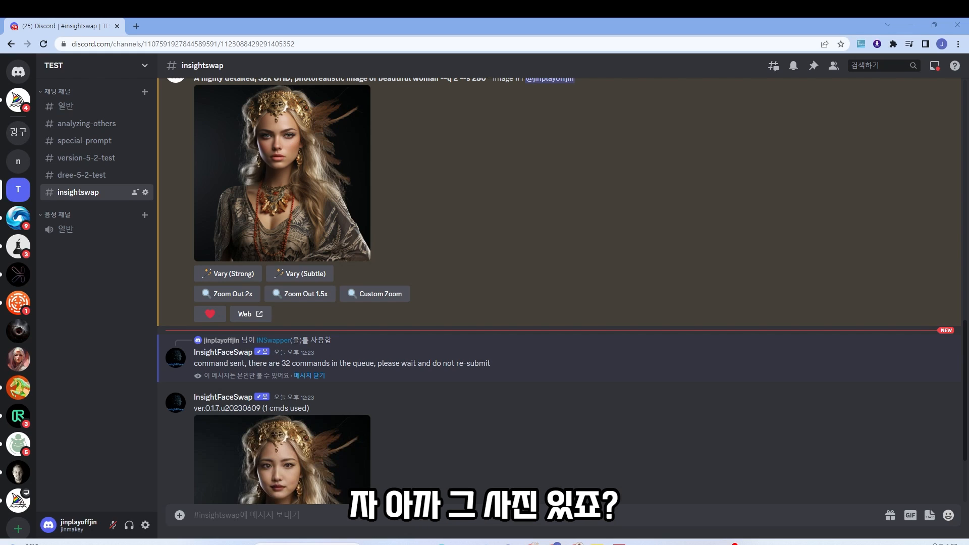
# Place the reference portrait beside the images in Discord's insightswap channel and compare it with the original and face-swapped versions.
pyautogui.click(663, 543)
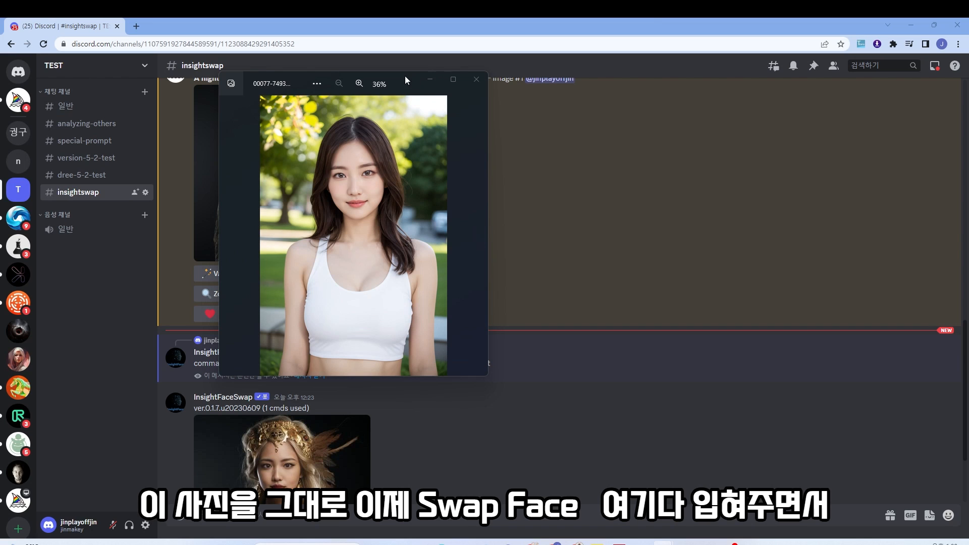
pyautogui.moveTo(404, 76); pyautogui.dragTo(697, 96)
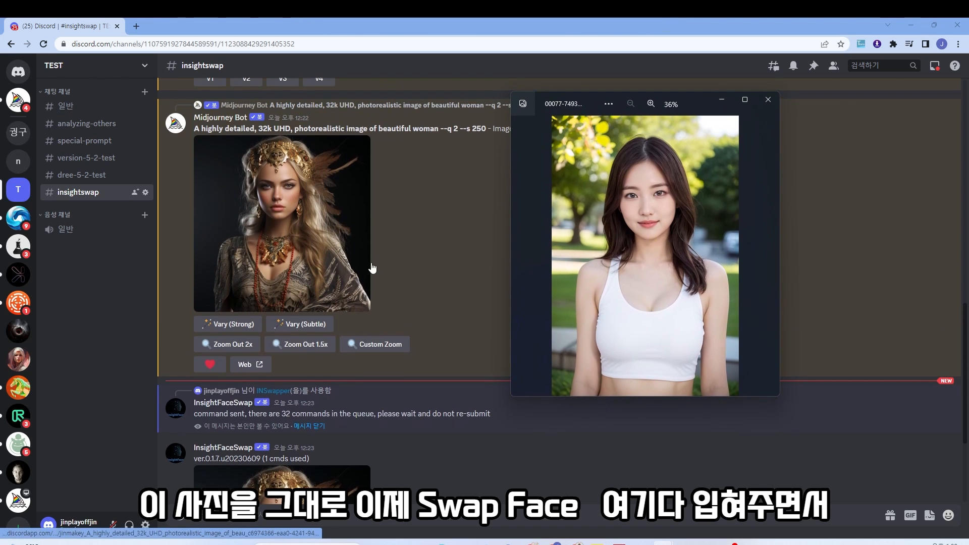
pyautogui.scroll(-3, 384, 260)
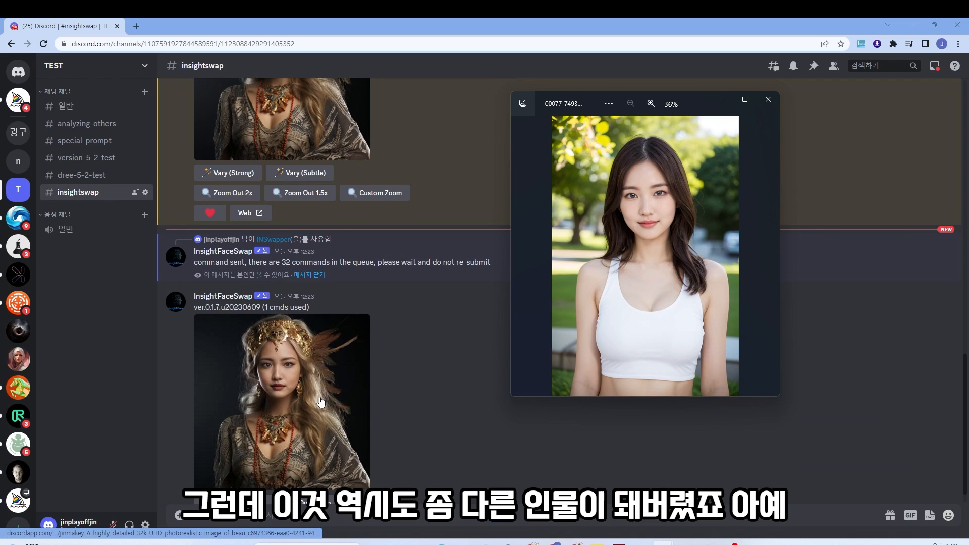
# View the InsightFaceSwap result enlarged, compare it with the reference portrait once more, and close the portrait window.
pyautogui.click(306, 406)
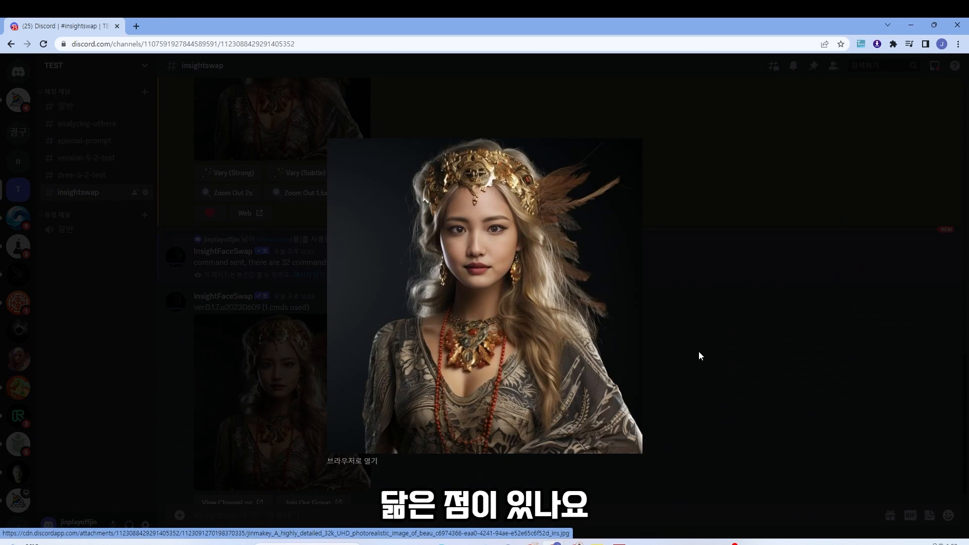
pyautogui.click(699, 352)
pyautogui.click(321, 409)
pyautogui.click(671, 373)
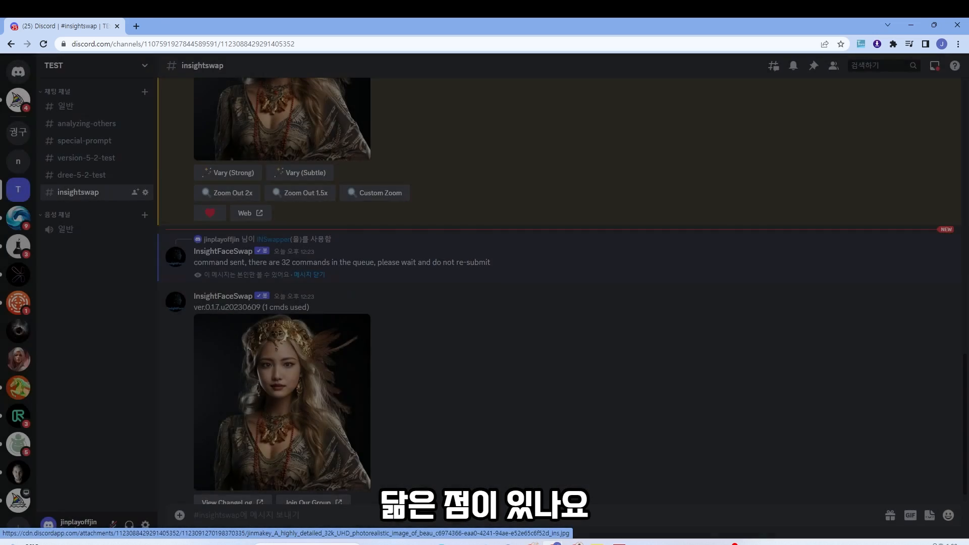
pyautogui.click(662, 543)
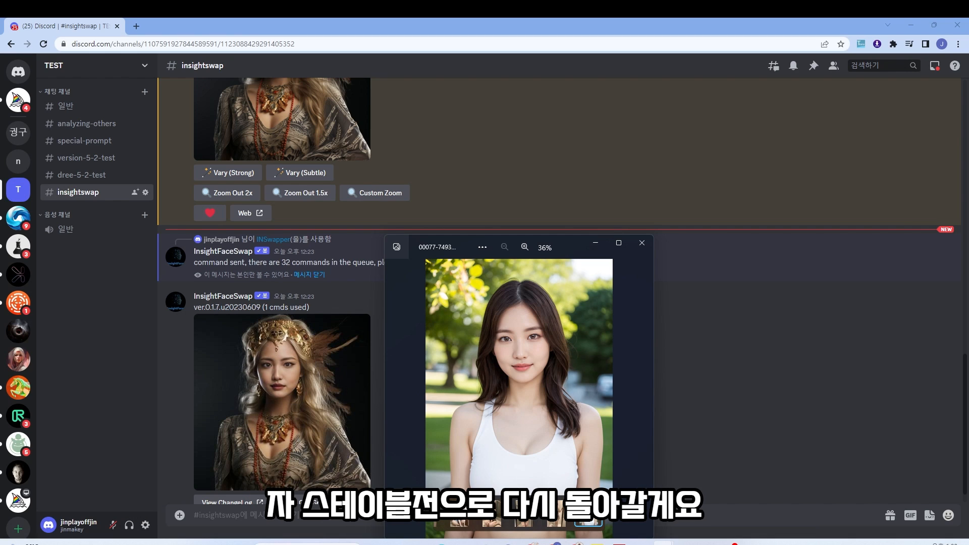
pyautogui.hotkey('alt', 'F4')
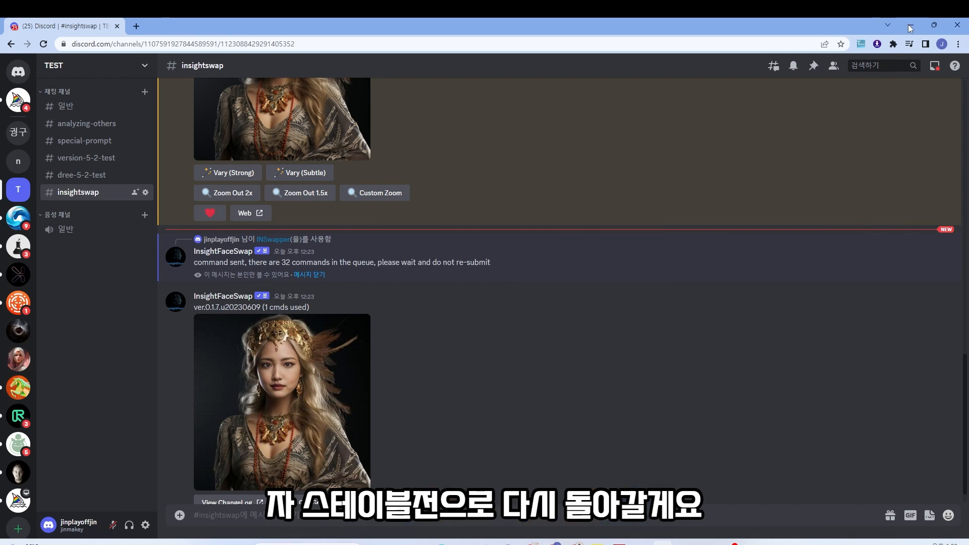